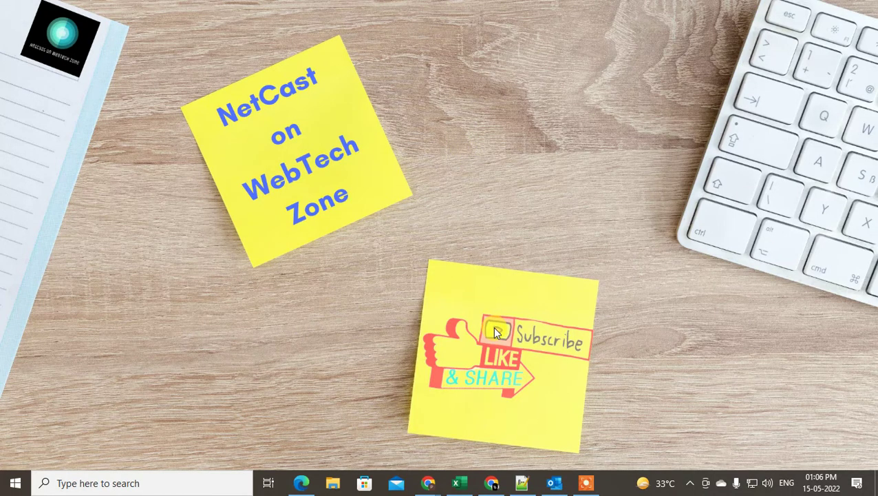
Step: Bring the Outlook on the web inbox back into view with no message open
{"action": "left_click", "coordinate": [558, 482]}
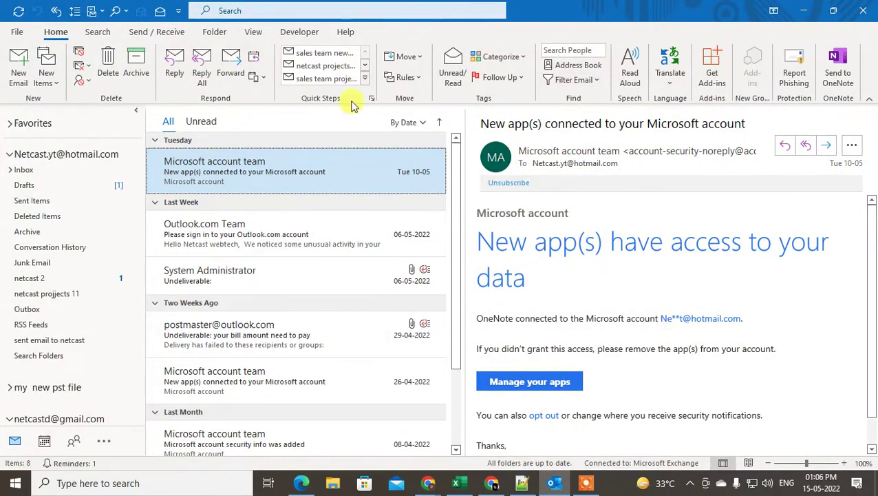
{"action": "left_click", "coordinate": [807, 10]}
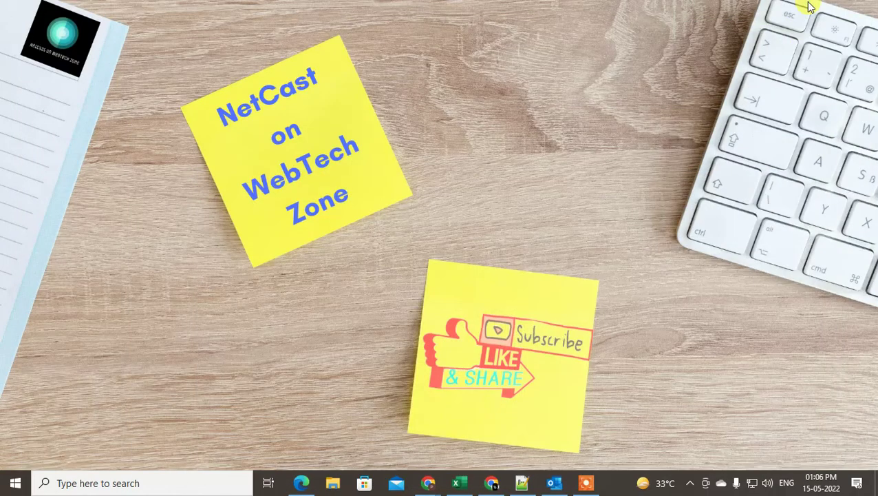
{"action": "left_click", "coordinate": [296, 482]}
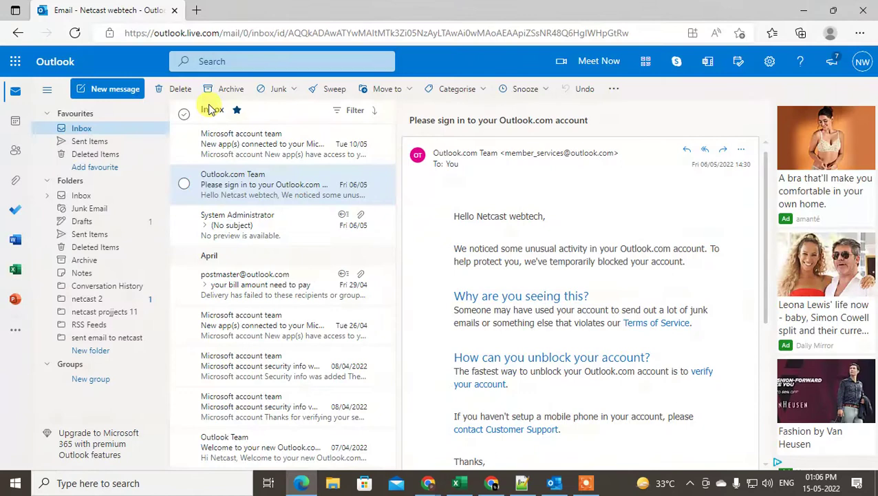
{"action": "left_click", "coordinate": [9, 99]}
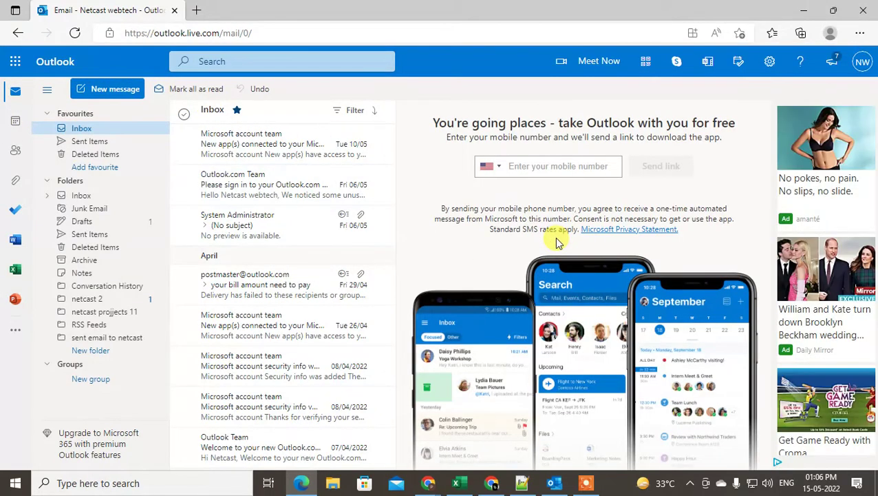
Step: Open the Microsoft account team's 'New app(s) connected' message in its own window
{"action": "left_click", "coordinate": [251, 149]}
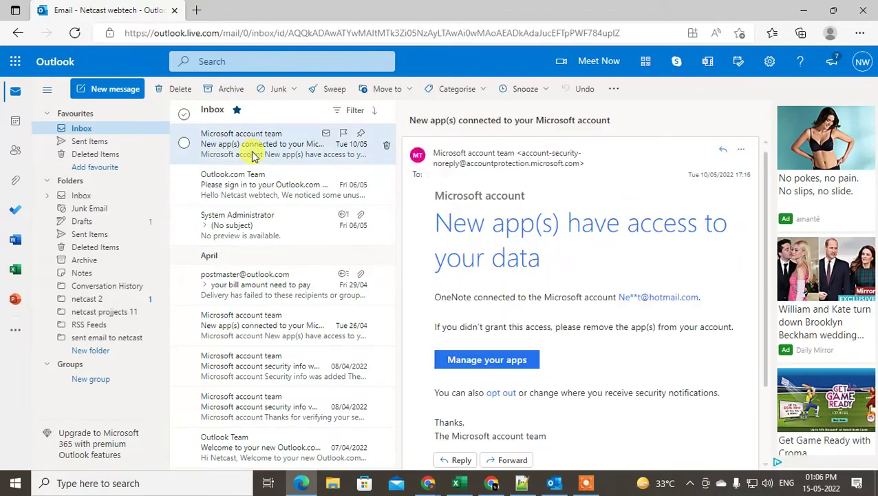
{"action": "double_click", "coordinate": [253, 154]}
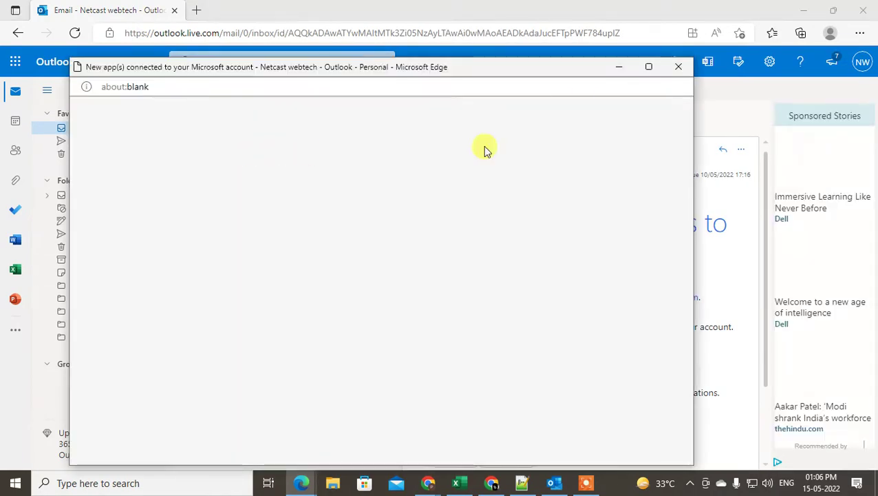
{"action": "left_click_drag", "start_coordinate": [491, 69], "coordinate": [506, 46]}
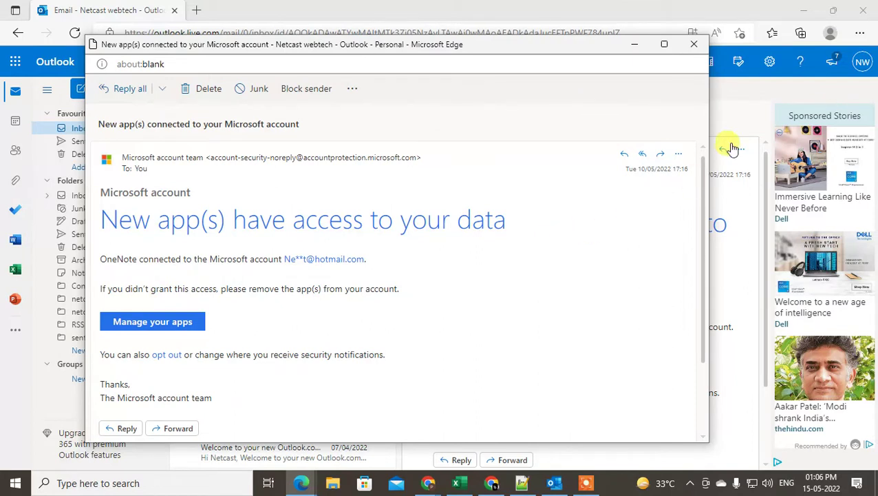
{"action": "left_click", "coordinate": [678, 155]}
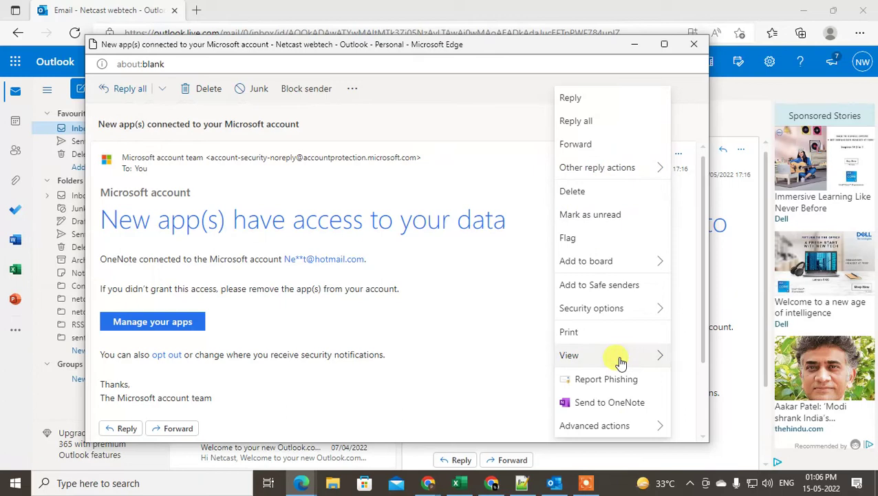
{"action": "mouse_move", "coordinate": [620, 360]}
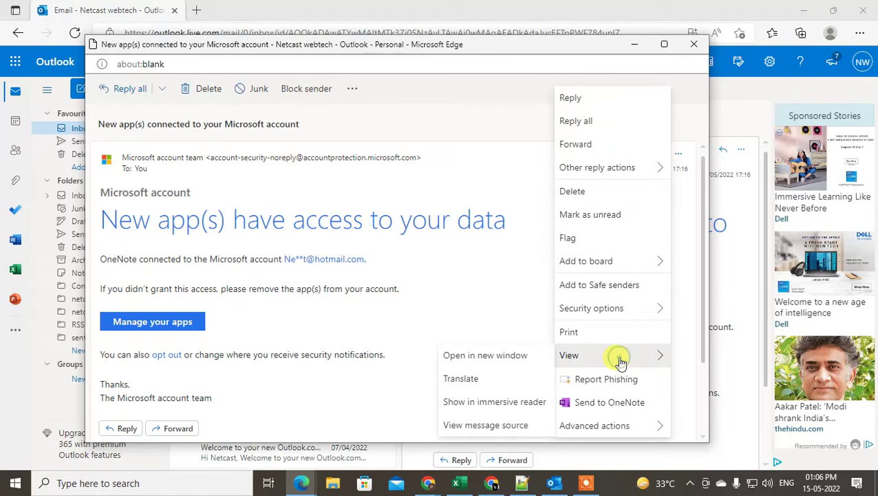
Step: Open the new-apps message in a separate popup window and reposition it
{"action": "left_click", "coordinate": [484, 356]}
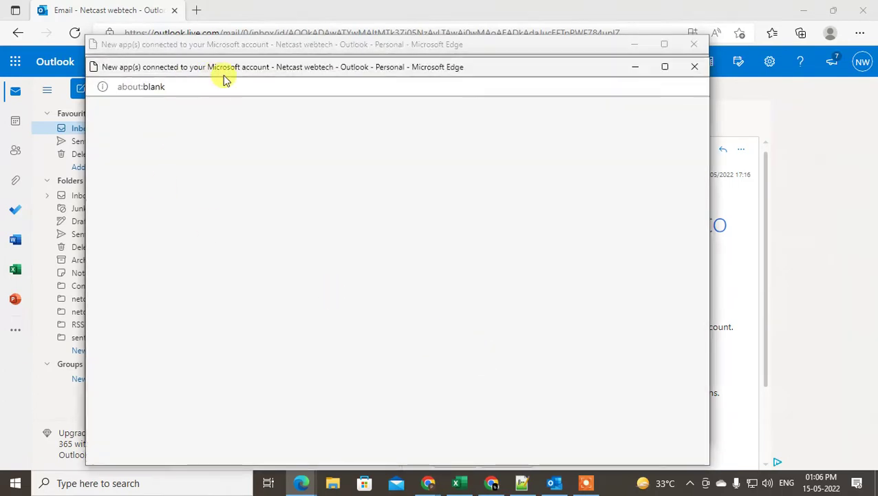
{"action": "left_click_drag", "start_coordinate": [245, 65], "coordinate": [263, 49]}
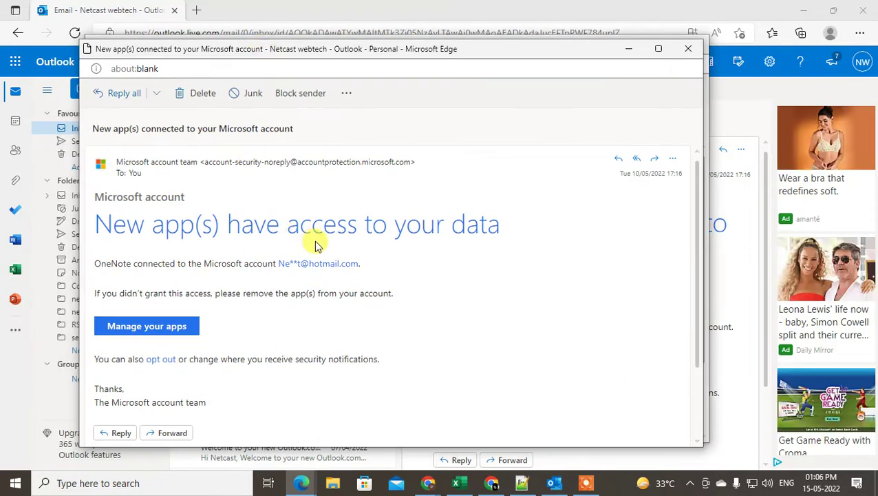
{"action": "scroll", "coordinate": [313, 241], "scroll_direction": "down", "scroll_amount": 2}
{"action": "scroll", "coordinate": [410, 255], "scroll_direction": "up", "scroll_amount": 2}
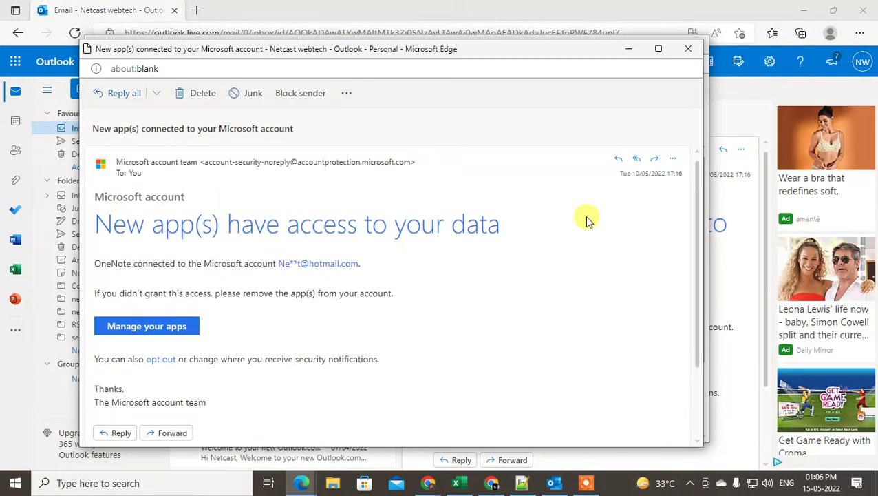
Step: Open the message's print preview from More actions and send it to print
{"action": "left_click", "coordinate": [672, 159]}
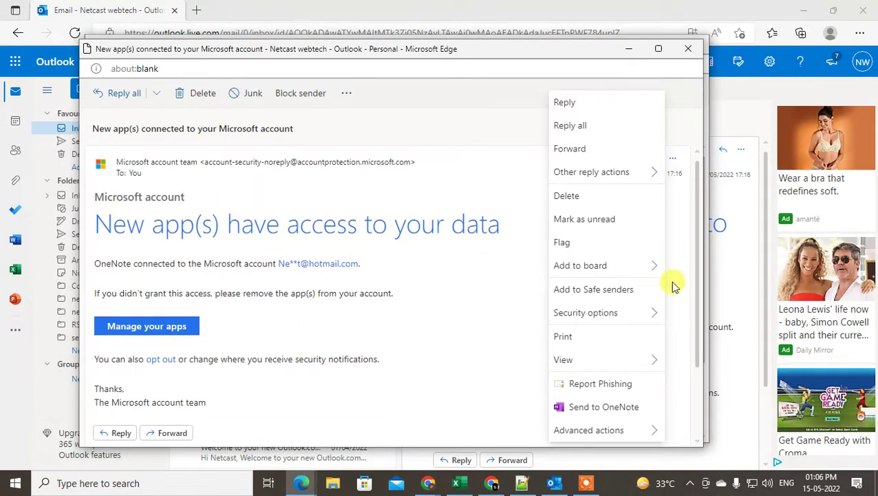
{"action": "left_click", "coordinate": [569, 337]}
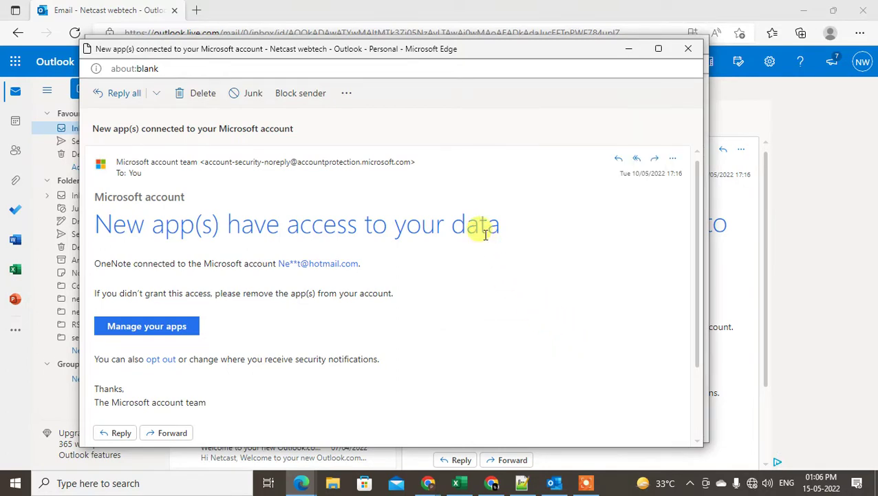
{"action": "left_click", "coordinate": [674, 161]}
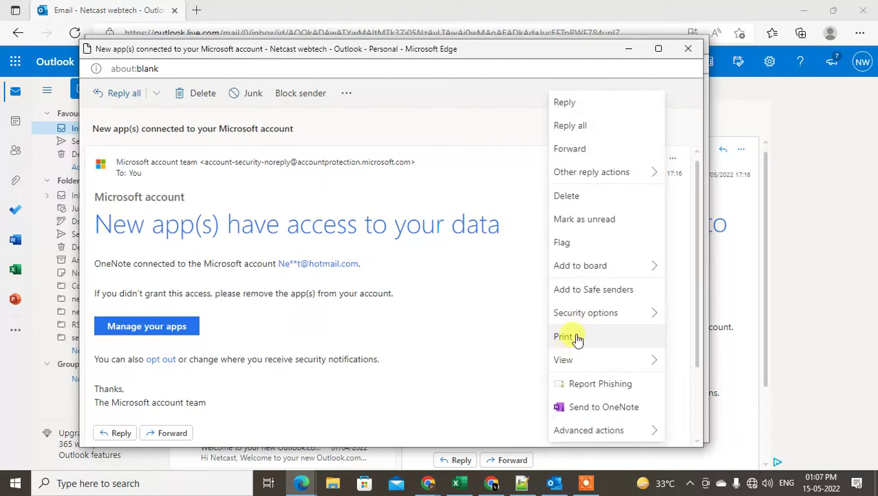
{"action": "left_click", "coordinate": [577, 337]}
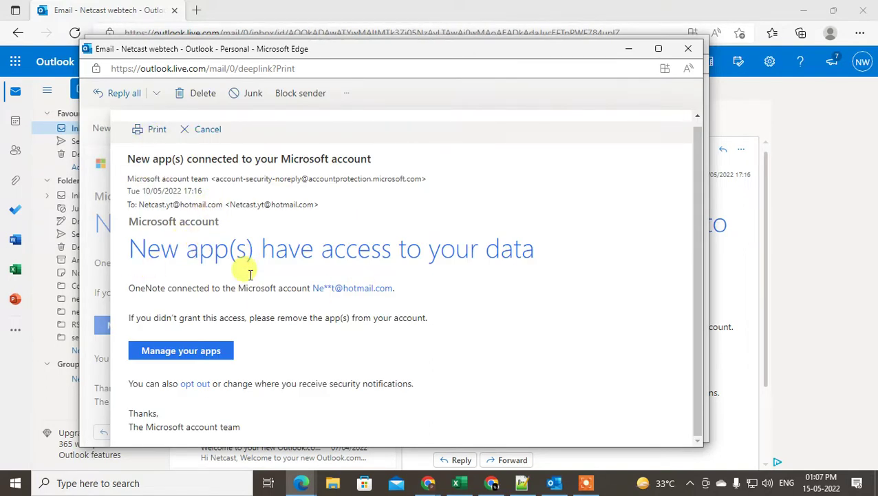
{"action": "left_click", "coordinate": [140, 133]}
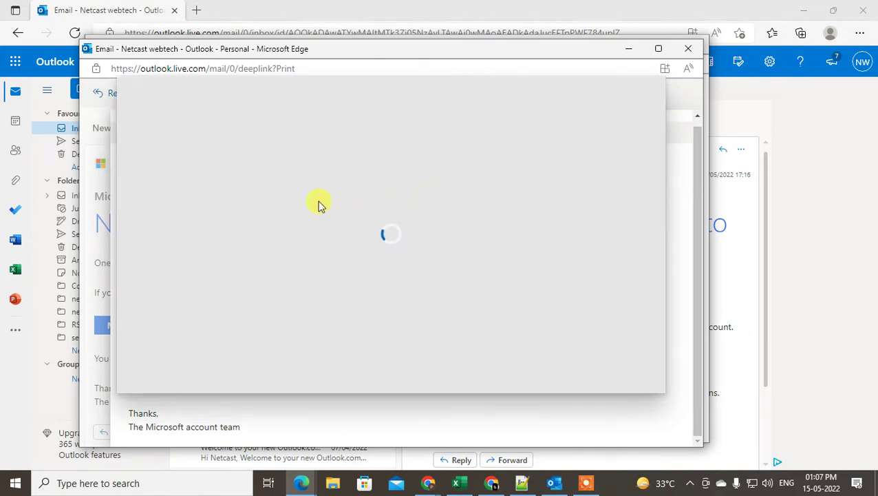
Step: Choose Microsoft Print to PDF as the printer and print the email
{"action": "left_click", "coordinate": [226, 170]}
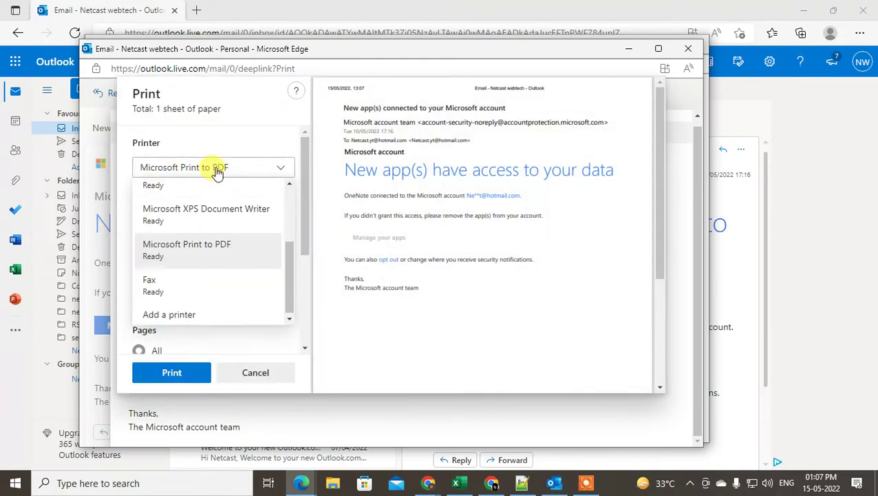
{"action": "left_click", "coordinate": [219, 247]}
{"action": "scroll", "coordinate": [206, 289], "scroll_direction": "down", "scroll_amount": 3}
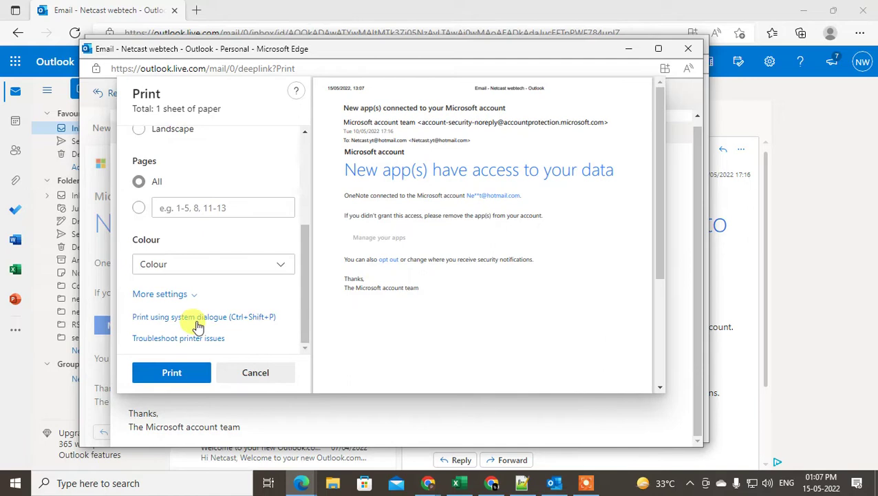
{"action": "left_click", "coordinate": [172, 372]}
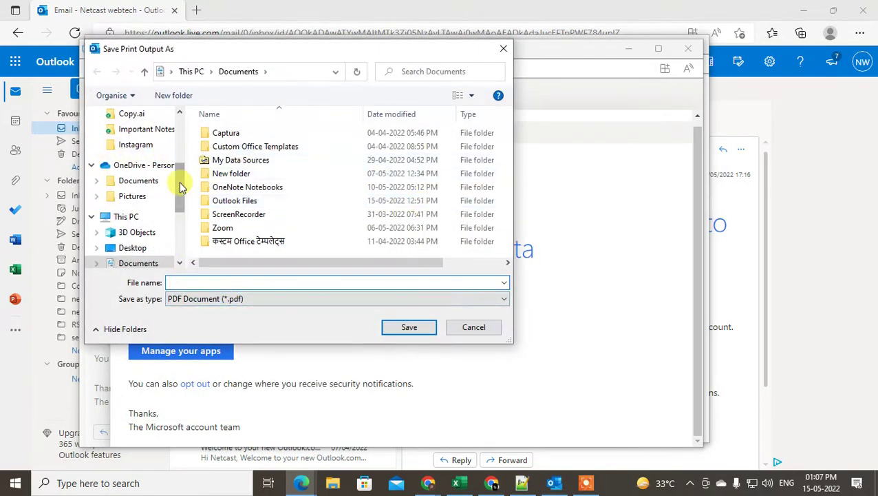
Step: Save the PDF as 'emails' in the Documents folder
{"action": "left_click_drag", "start_coordinate": [180, 189], "coordinate": [180, 134]}
{"action": "left_click", "coordinate": [141, 155]}
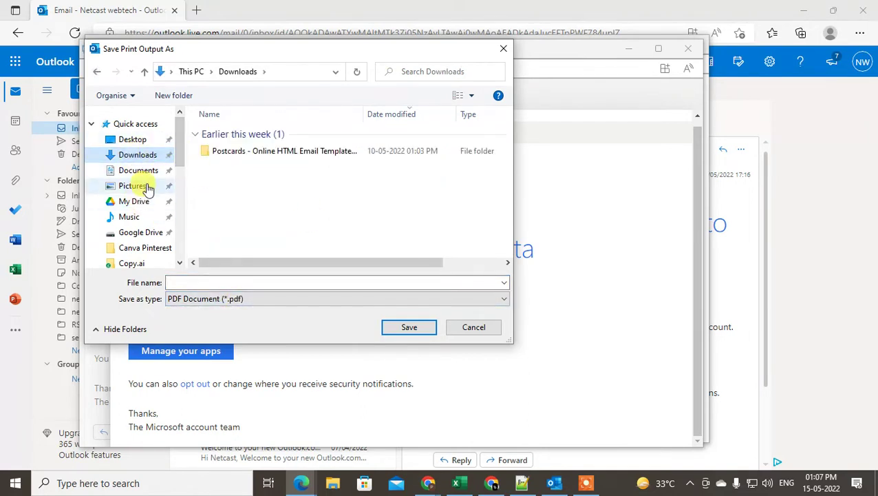
{"action": "left_click", "coordinate": [155, 174]}
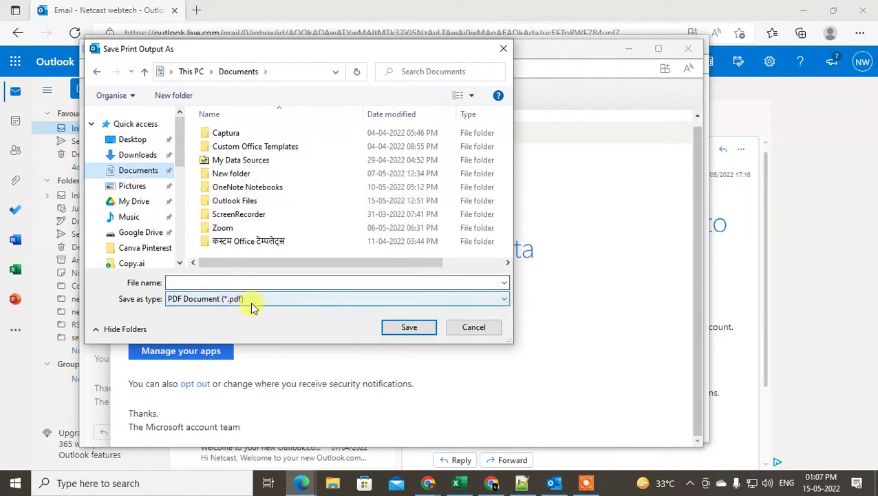
{"action": "left_click", "coordinate": [212, 282]}
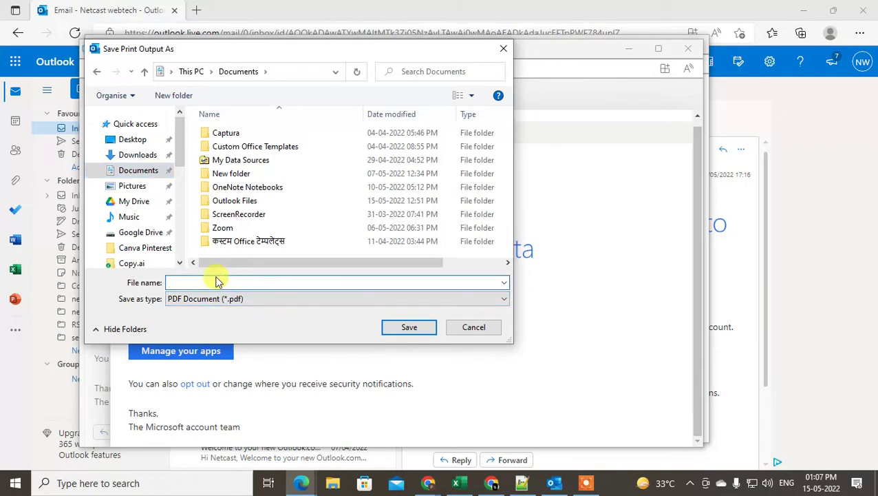
{"action": "type", "text": "emails"}
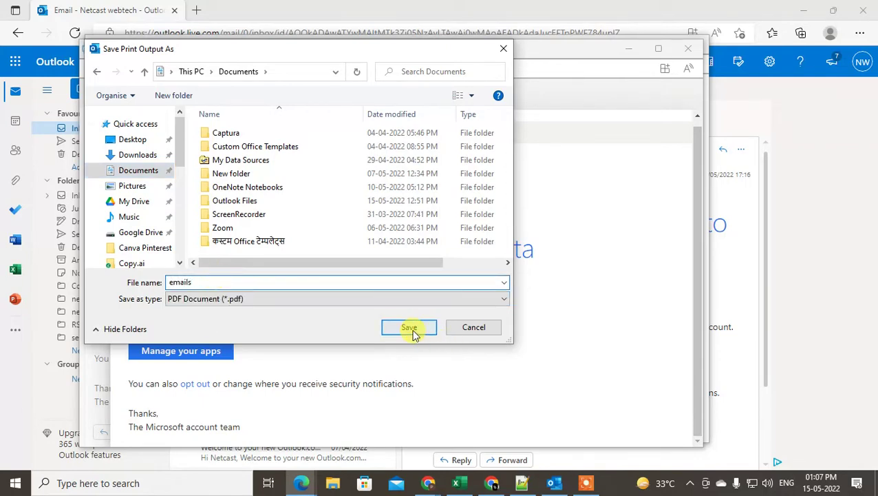
{"action": "left_click", "coordinate": [410, 328]}
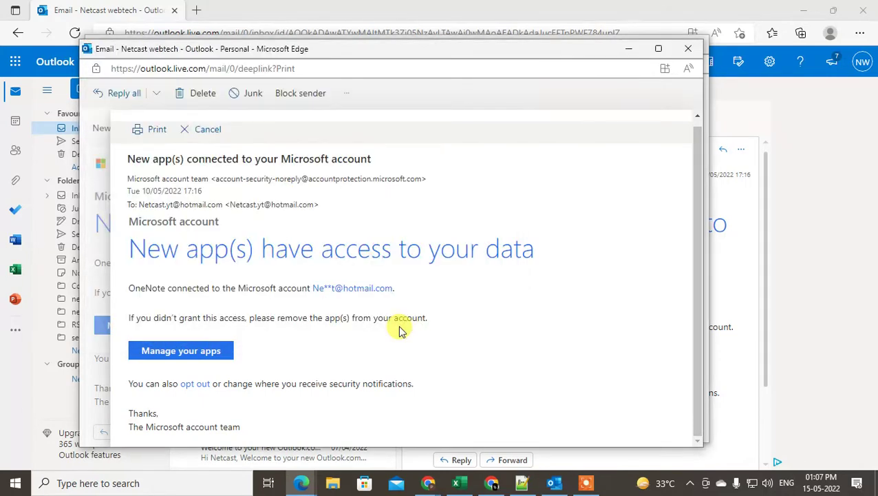
Step: Close the print preview and start a new draft message
{"action": "left_click", "coordinate": [688, 46]}
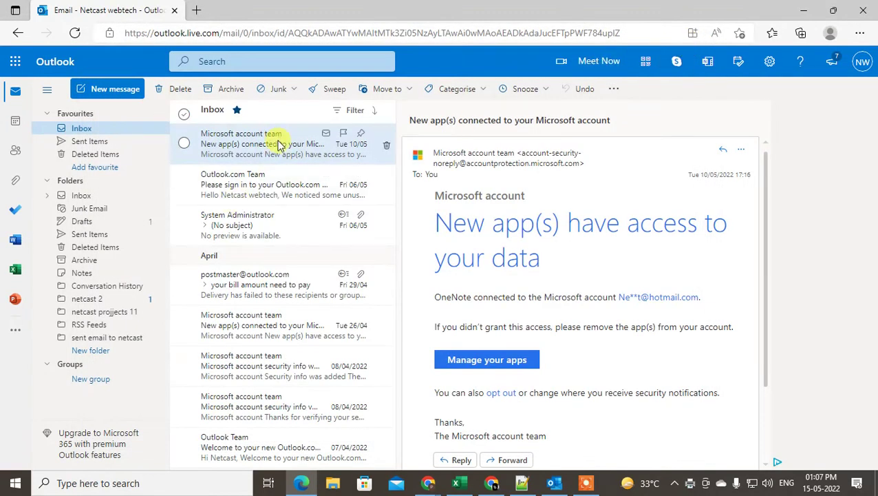
{"action": "left_click", "coordinate": [113, 97]}
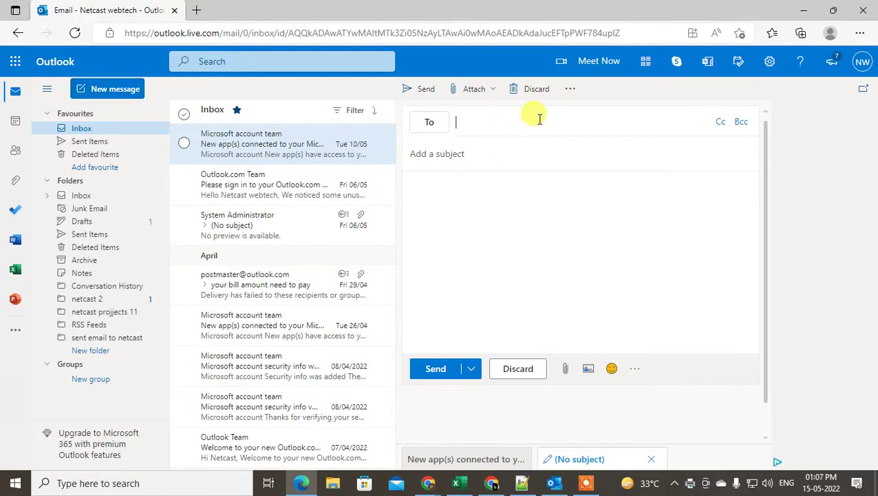
{"action": "left_click", "coordinate": [620, 187]}
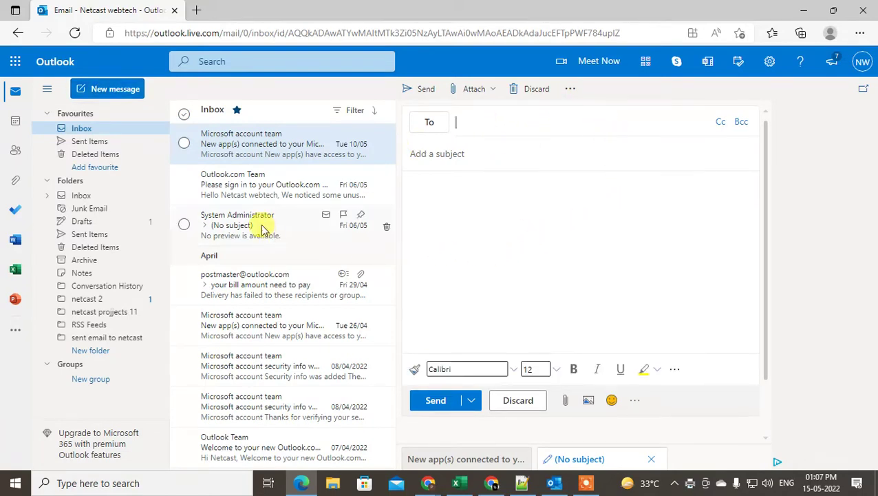
{"action": "left_click", "coordinate": [246, 191]}
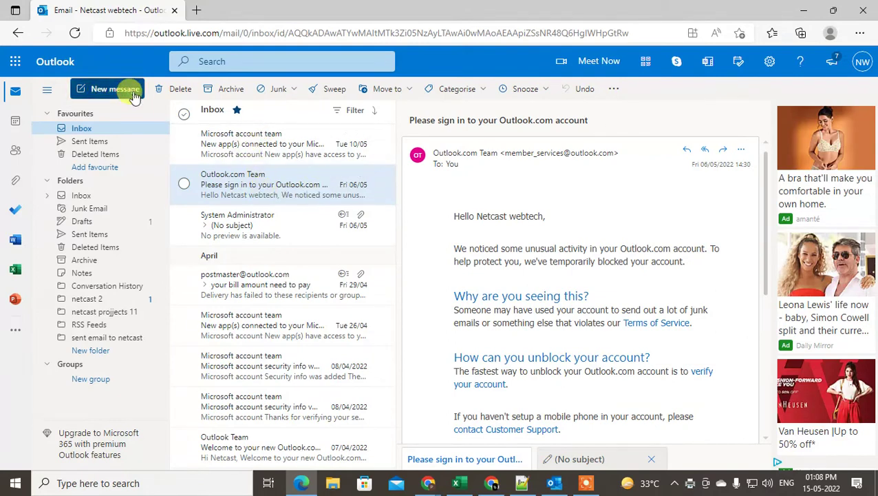
{"action": "left_click", "coordinate": [111, 89]}
Step: Attach the Microsoft account team, System Administrator, bill payment and security info emails to the draft
{"action": "left_click_drag", "start_coordinate": [231, 138], "coordinate": [529, 235]}
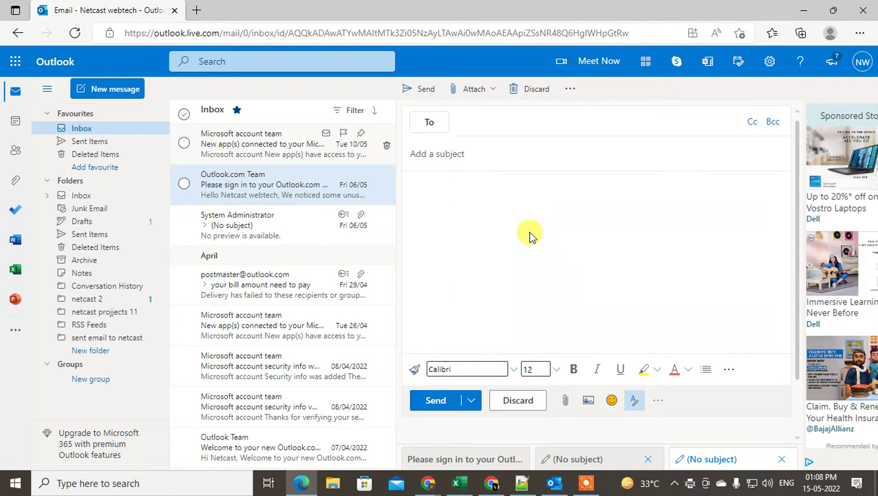
{"action": "left_click_drag", "start_coordinate": [250, 230], "coordinate": [495, 249]}
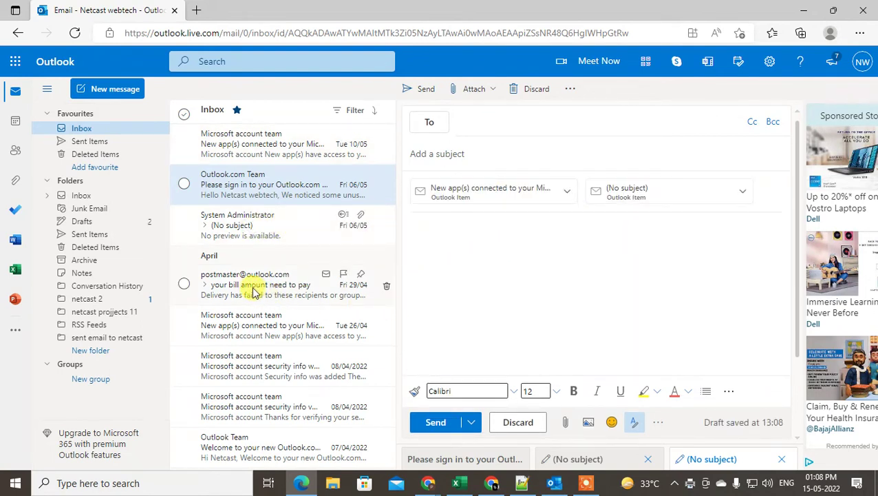
{"action": "left_click_drag", "start_coordinate": [251, 288], "coordinate": [539, 286]}
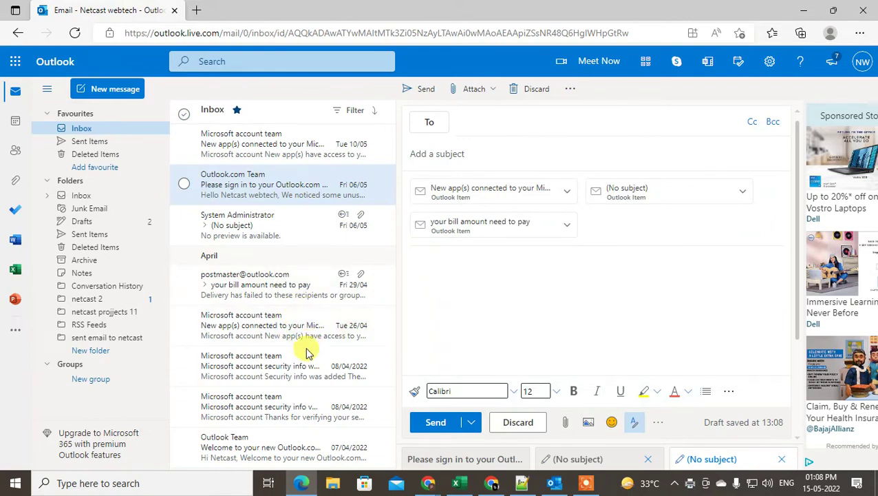
{"action": "left_click_drag", "start_coordinate": [273, 376], "coordinate": [534, 301]}
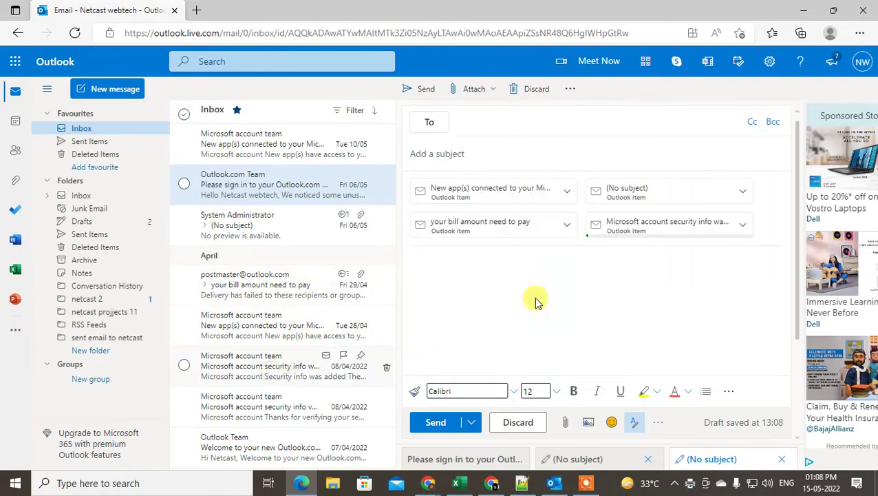
Step: Download the first attached email, the new-apps notice, and dismiss the downloads list
{"action": "left_click", "coordinate": [571, 193]}
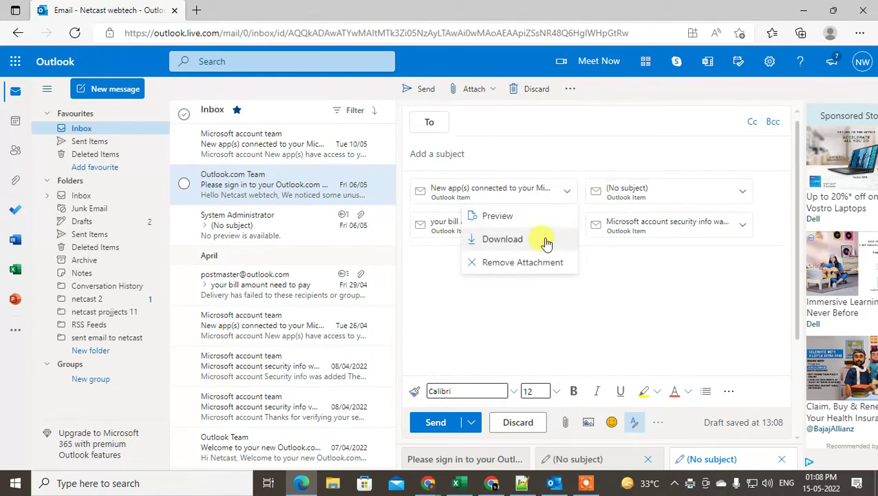
{"action": "left_click", "coordinate": [545, 239]}
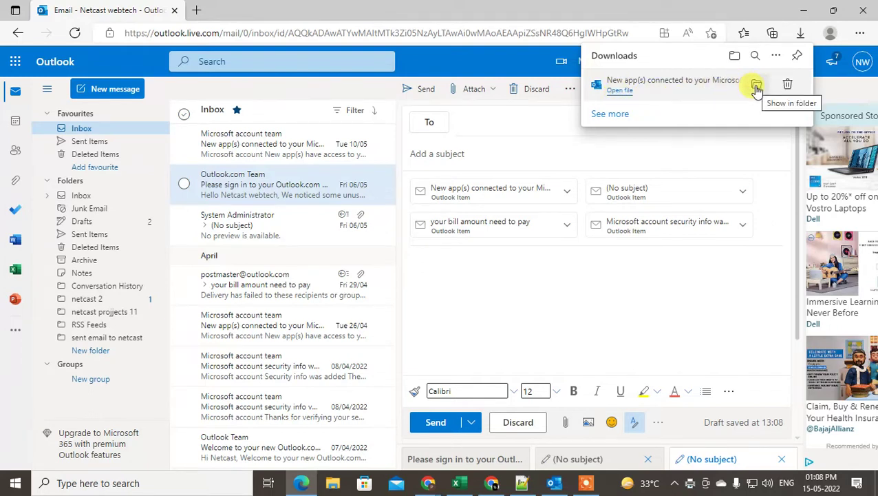
{"action": "left_click", "coordinate": [612, 263]}
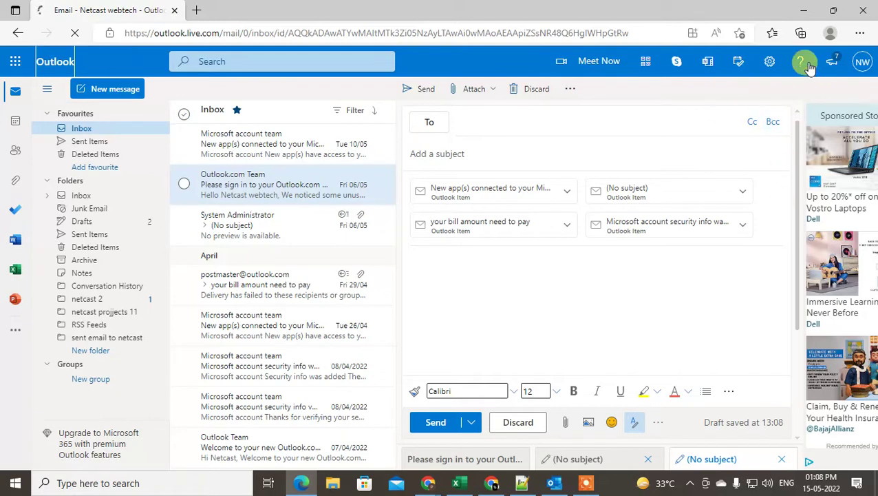
Step: Open all Outlook settings on General > Language and time (English (United Kingdom), UTC+05:30)
{"action": "left_click", "coordinate": [771, 62]}
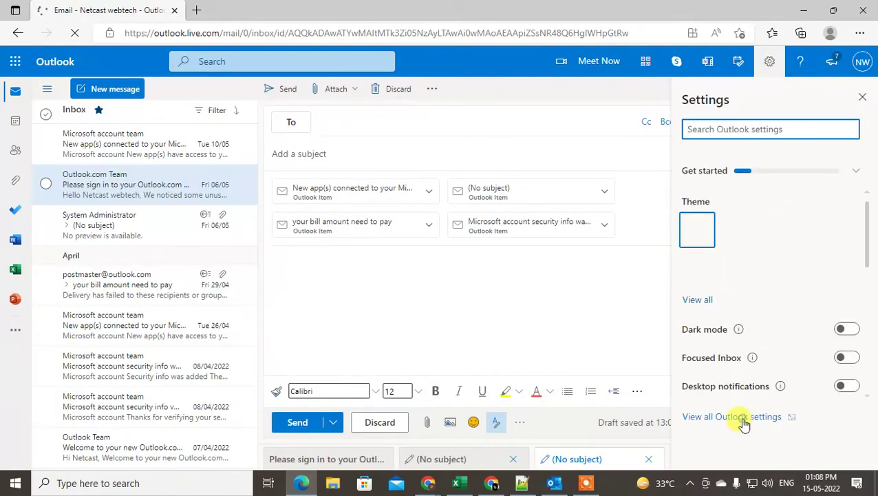
{"action": "left_click", "coordinate": [745, 417]}
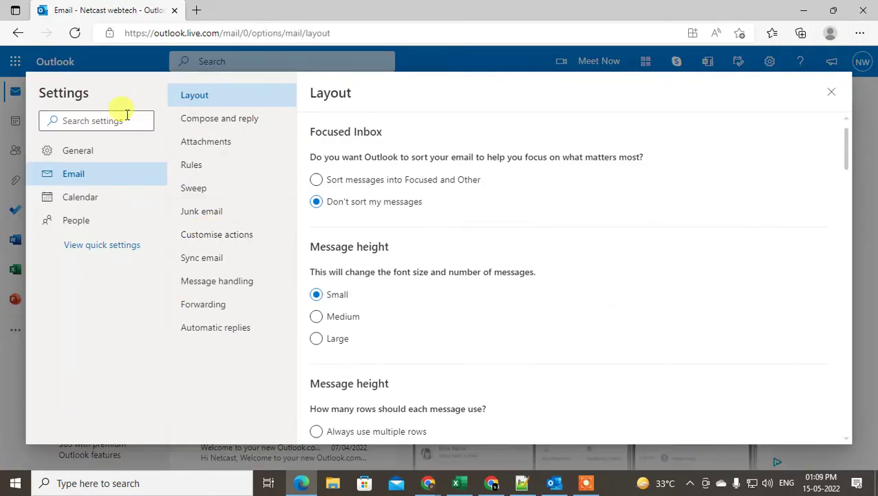
{"action": "left_click", "coordinate": [66, 152]}
{"action": "left_click", "coordinate": [85, 175]}
{"action": "left_click", "coordinate": [74, 152]}
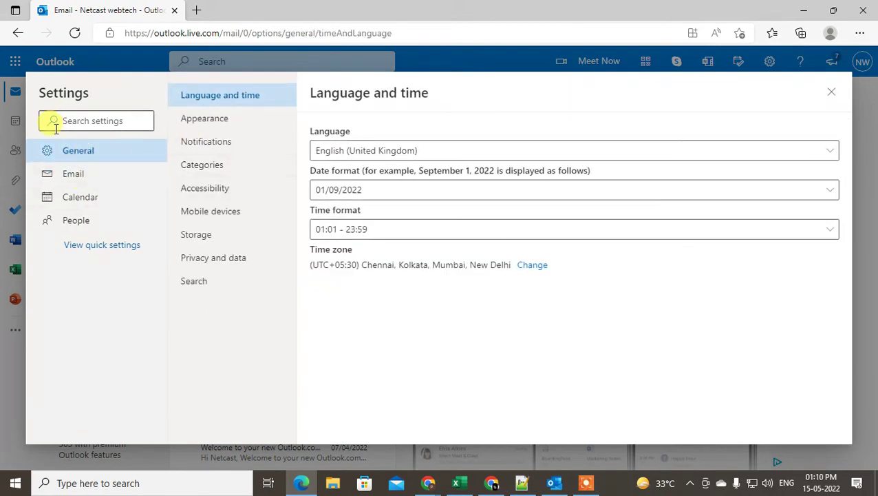
Step: Export the whole mailbox from Privacy and data, then close Settings and minimize the browser
{"action": "left_click", "coordinate": [236, 263]}
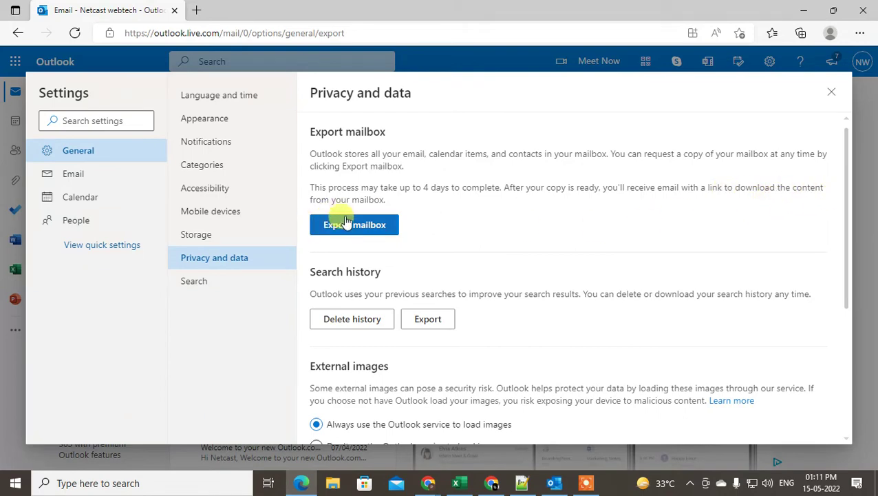
{"action": "scroll", "coordinate": [598, 212], "scroll_direction": "down", "scroll_amount": 3}
{"action": "scroll", "coordinate": [597, 211], "scroll_direction": "up", "scroll_amount": 3}
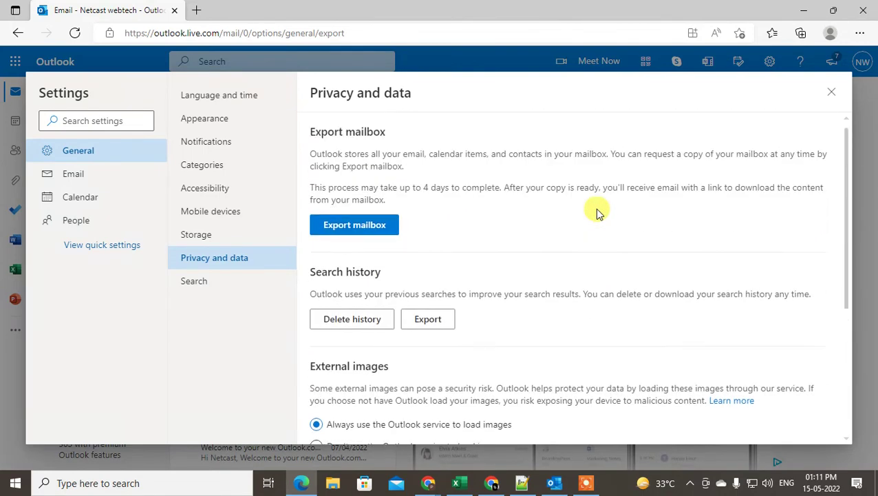
{"action": "scroll", "coordinate": [596, 211], "scroll_direction": "down", "scroll_amount": 3}
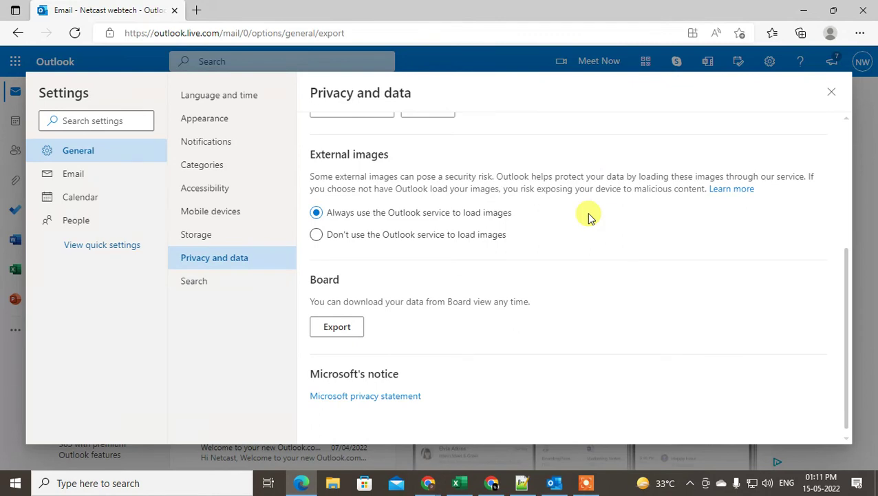
{"action": "scroll", "coordinate": [589, 217], "scroll_direction": "up", "scroll_amount": 3}
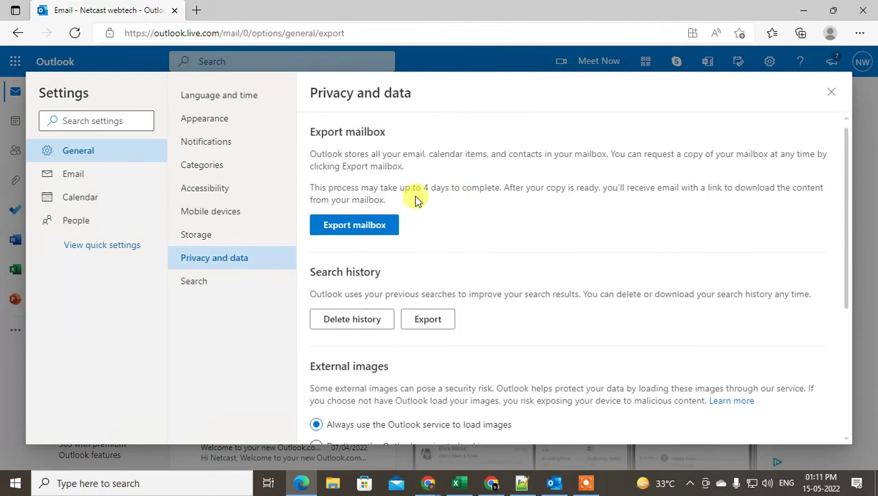
{"action": "left_click", "coordinate": [354, 227]}
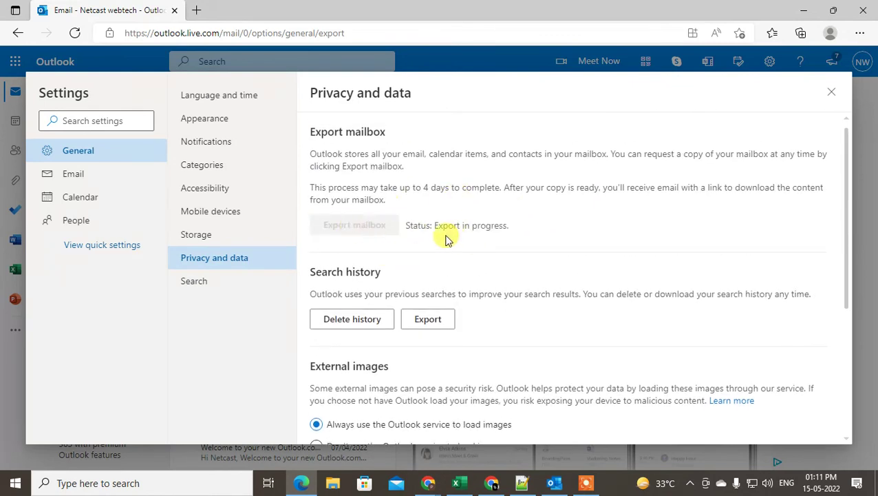
{"action": "left_click", "coordinate": [829, 92]}
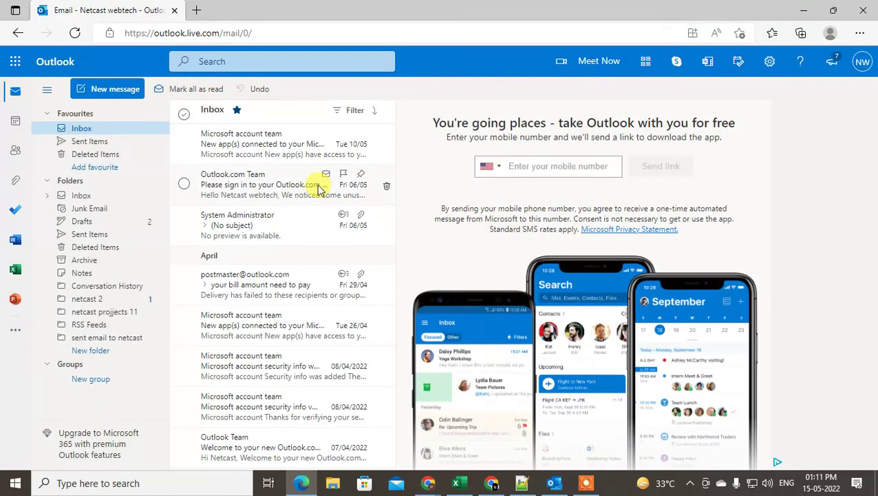
{"action": "key", "text": "super+d"}
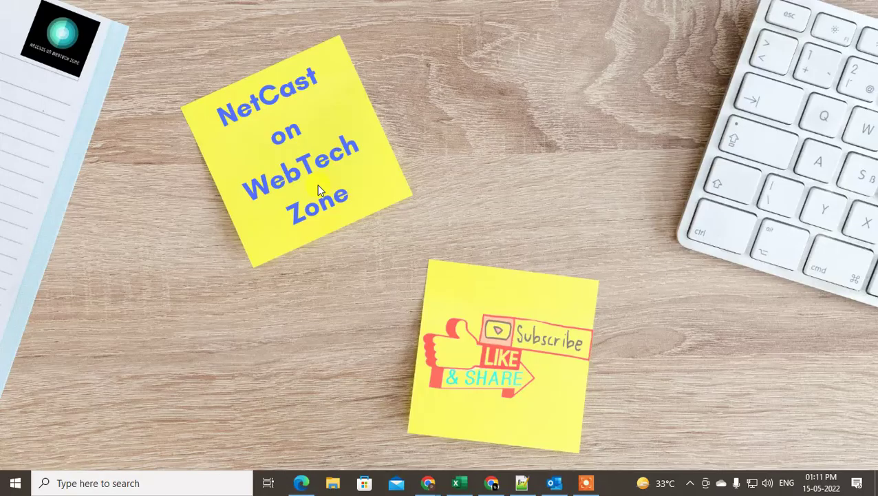